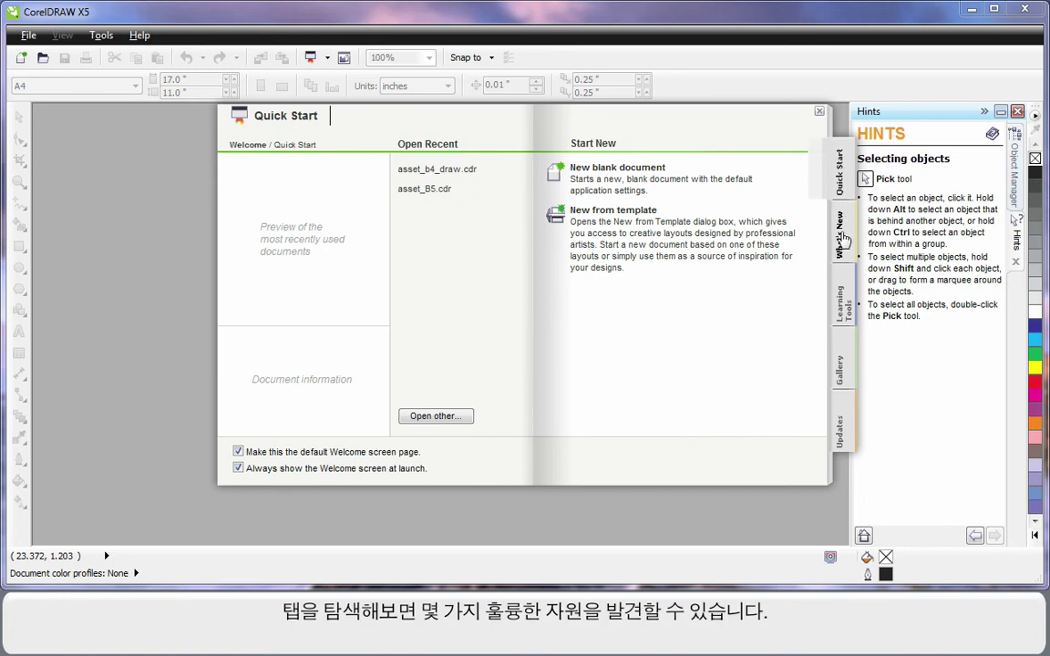
# Look through the Welcome screen's learning resources and sample gallery, then return to Quick Start.
pyautogui.click(842, 306)
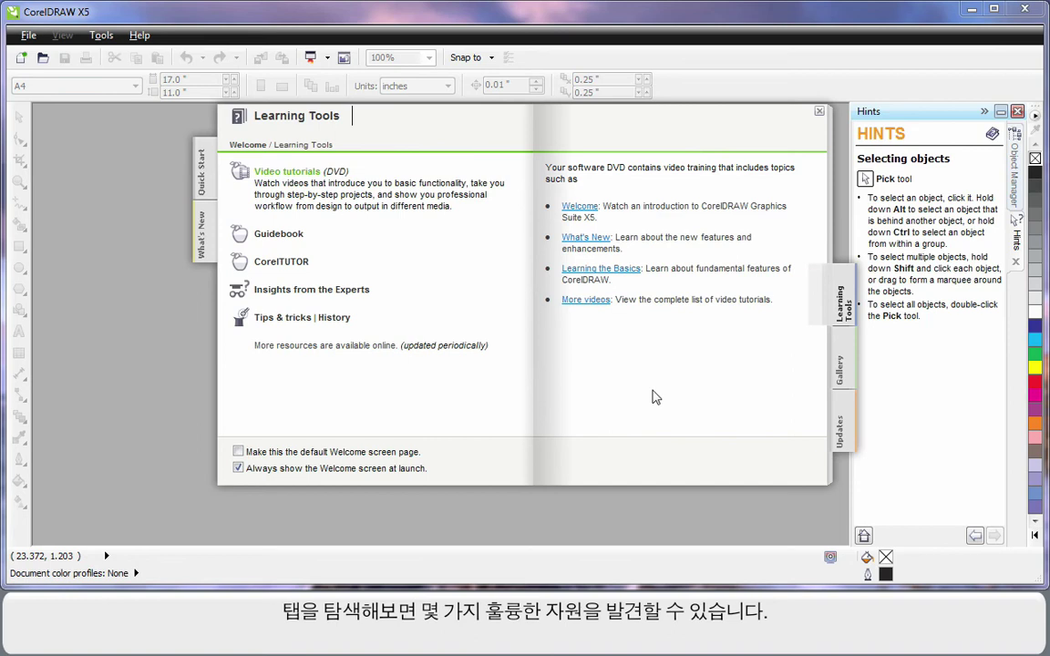
pyautogui.click(839, 371)
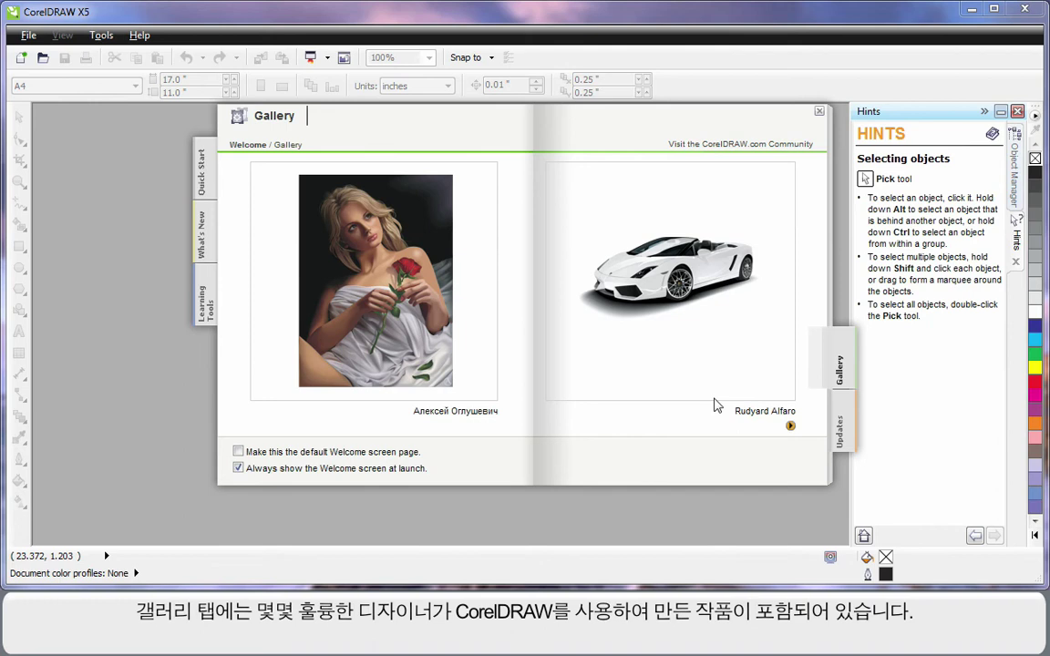
pyautogui.click(201, 171)
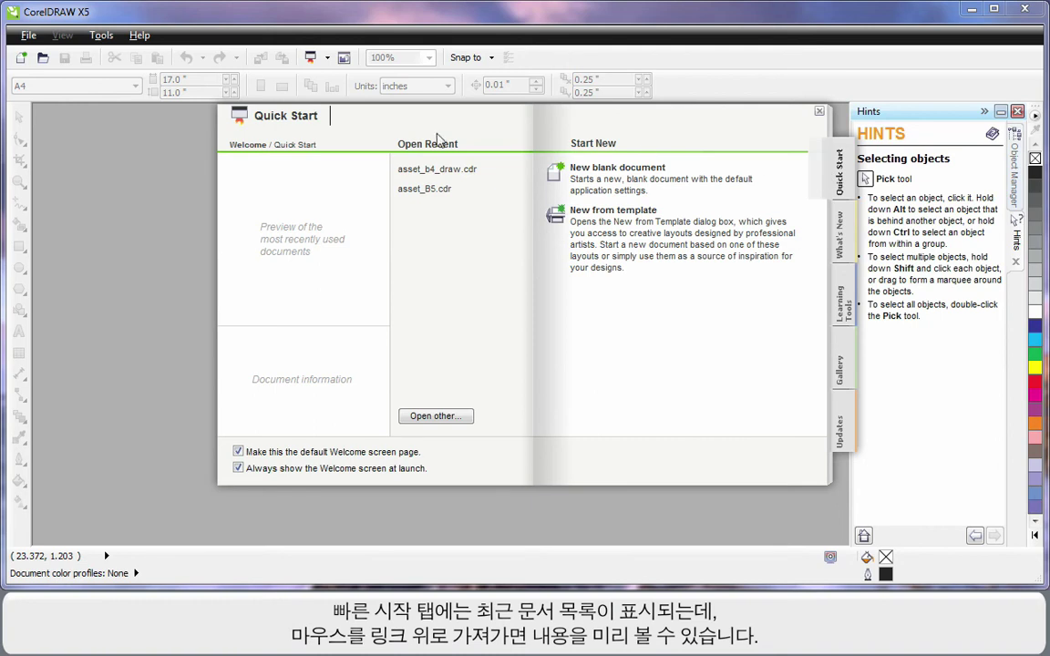
pyautogui.moveTo(440, 173)
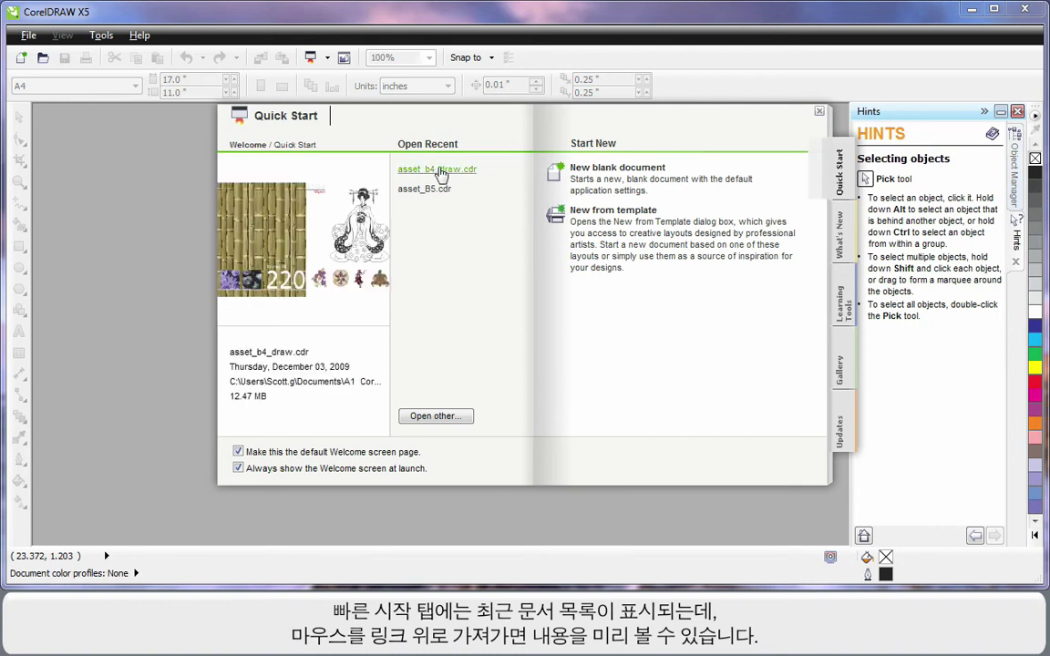
# Create new A4 document Untitled-1, keeping the CorelDRAW default preset.
pyautogui.click(645, 172)
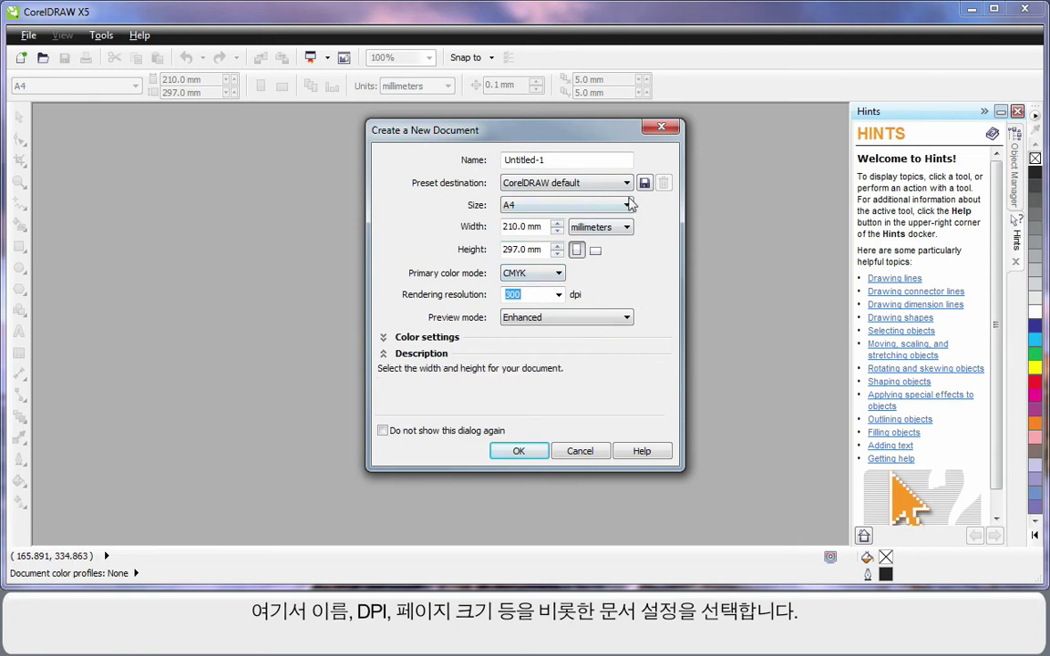
pyautogui.click(566, 182)
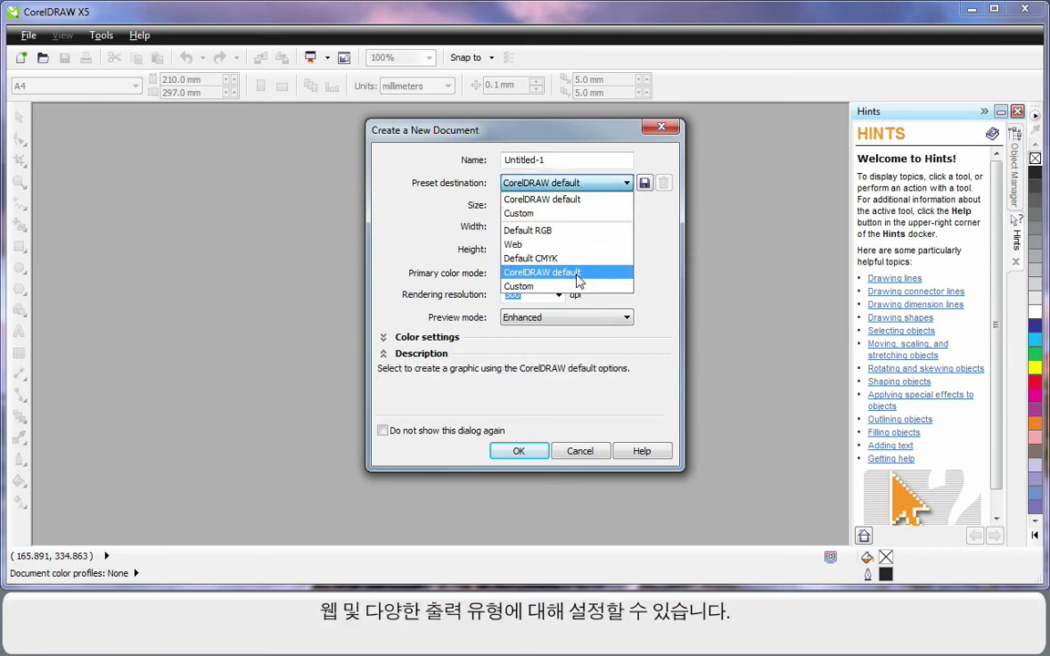
pyautogui.click(663, 253)
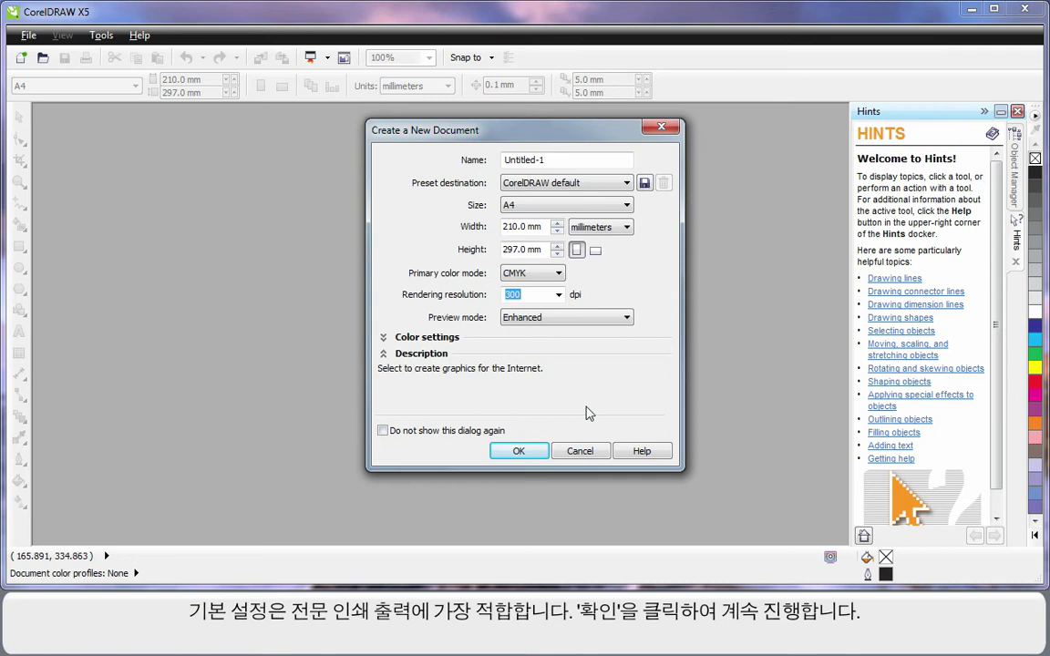
pyautogui.click(518, 452)
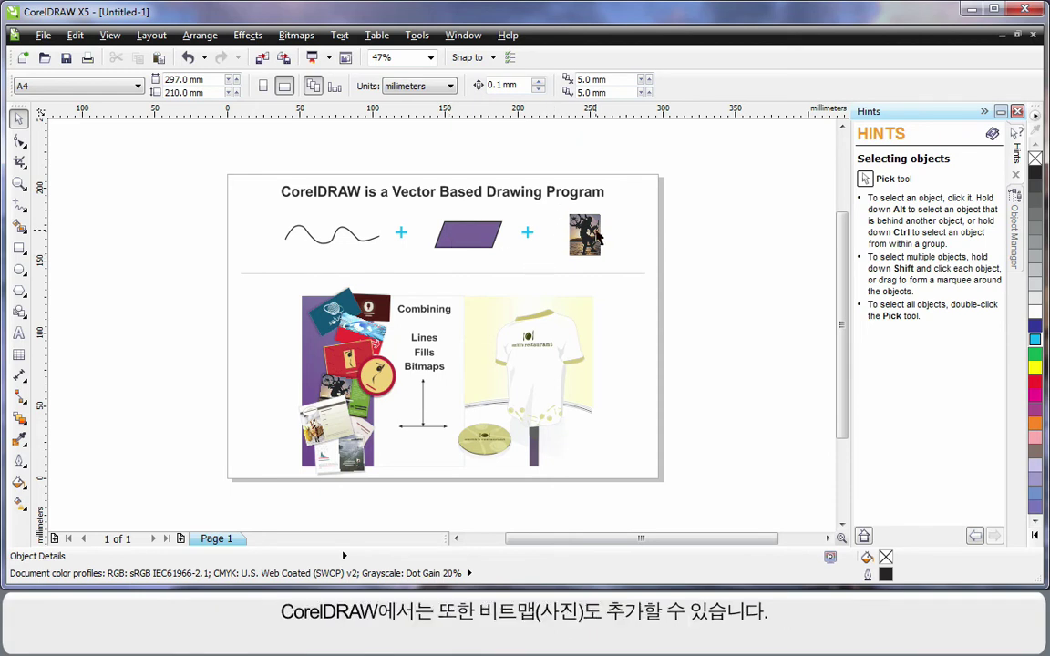
pyautogui.click(593, 236)
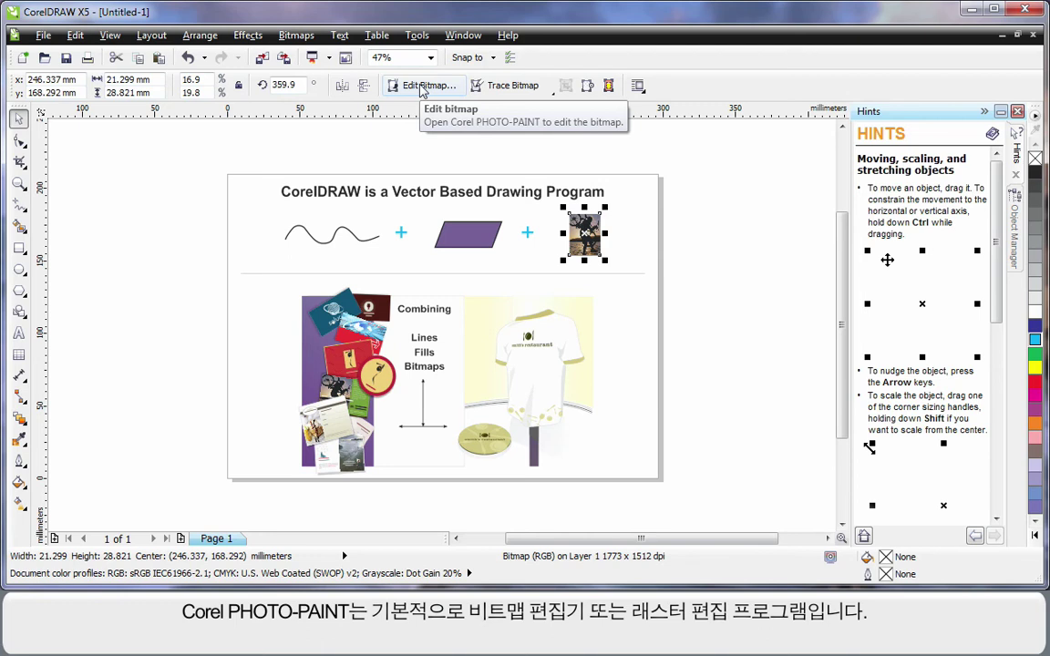
pyautogui.click(675, 391)
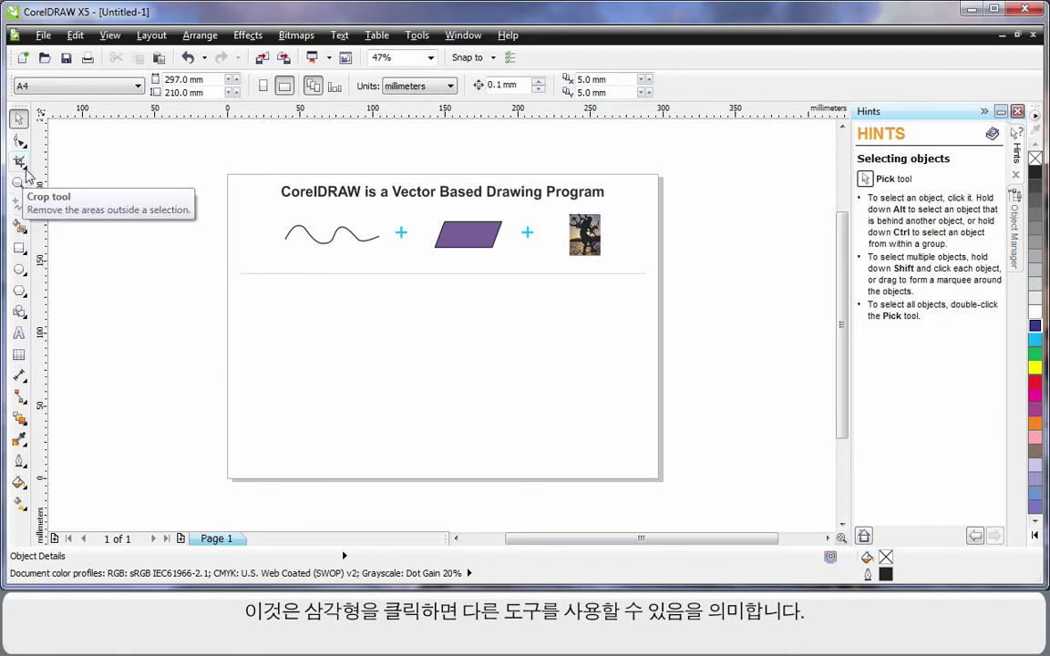
# Browse the Crop and Curve tool flyouts to reach the line drawing tools.
pyautogui.click(25, 168)
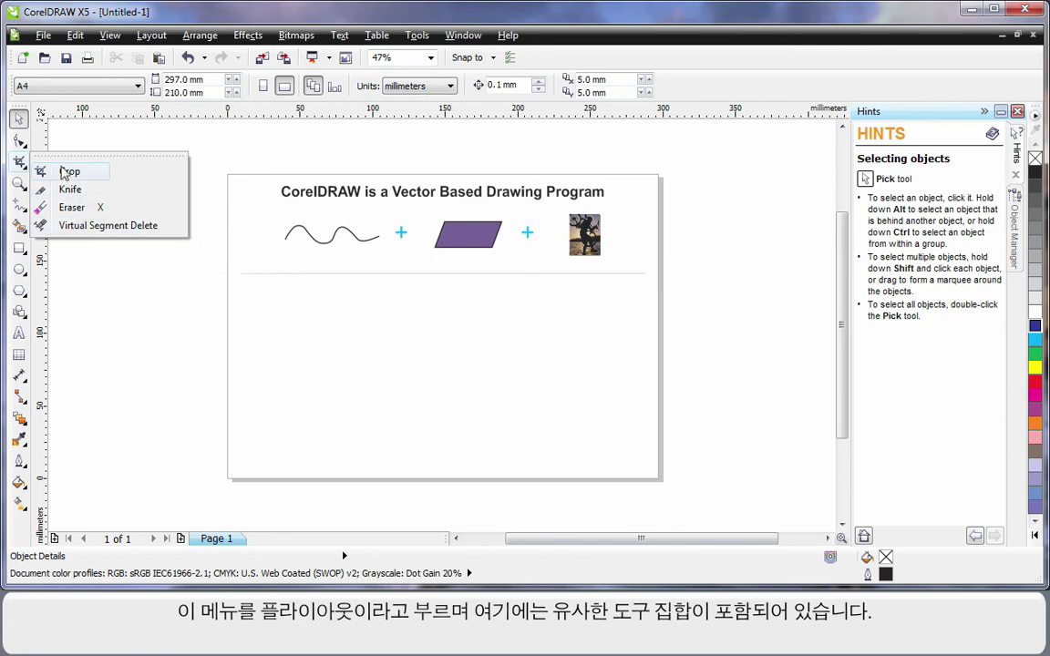
pyautogui.click(19, 206)
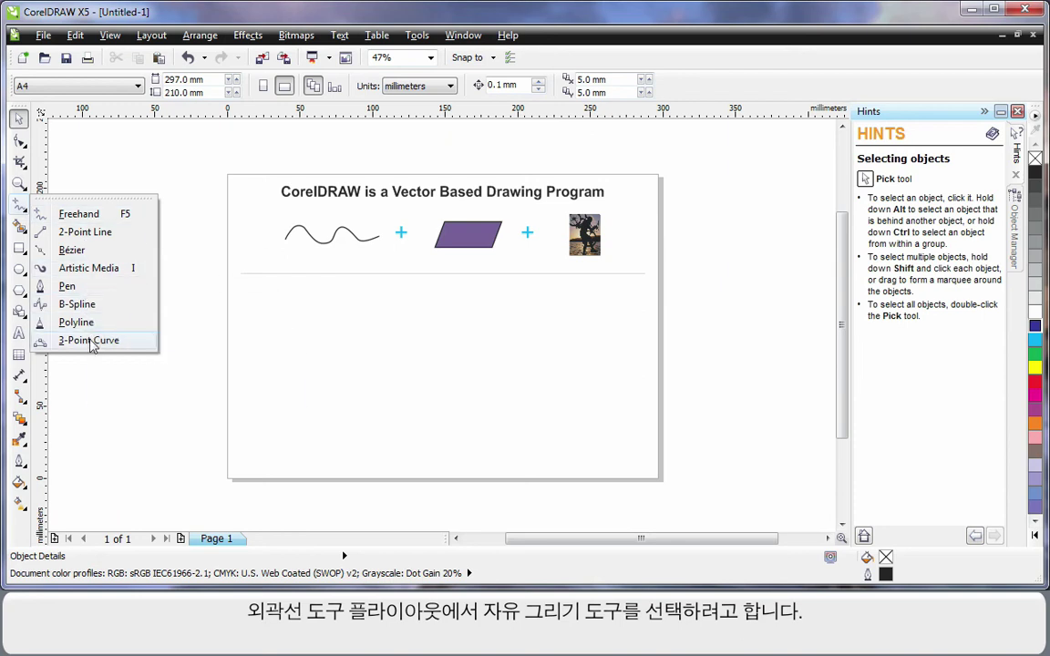
# With Freehand, draw a sloping straight line and a wavy curve across the lower page.
pyautogui.click(77, 214)
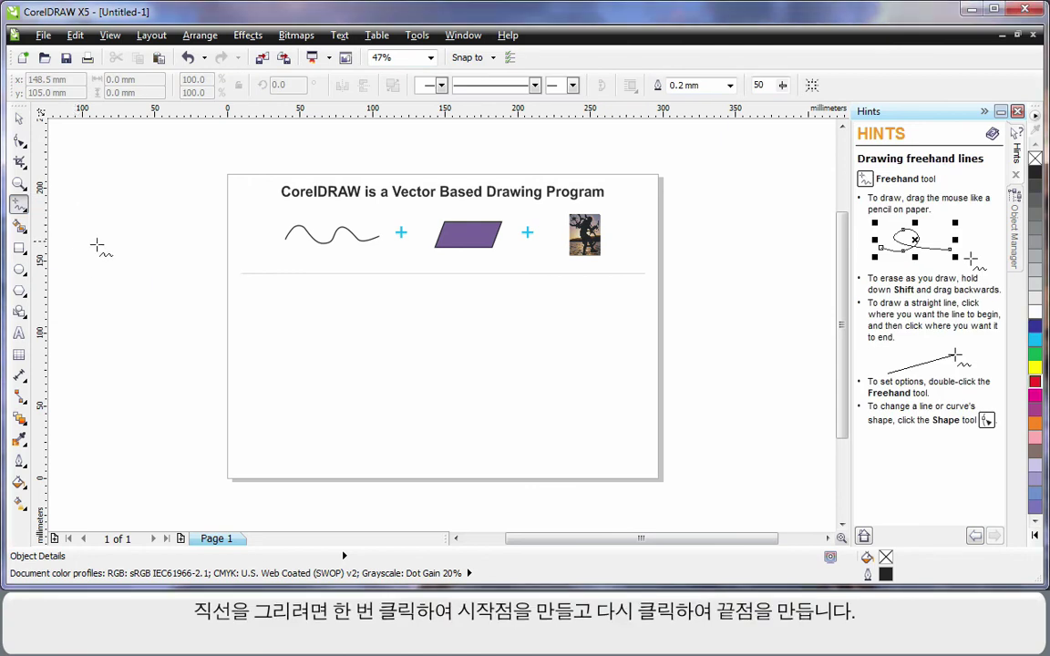
pyautogui.click(249, 296)
pyautogui.click(632, 336)
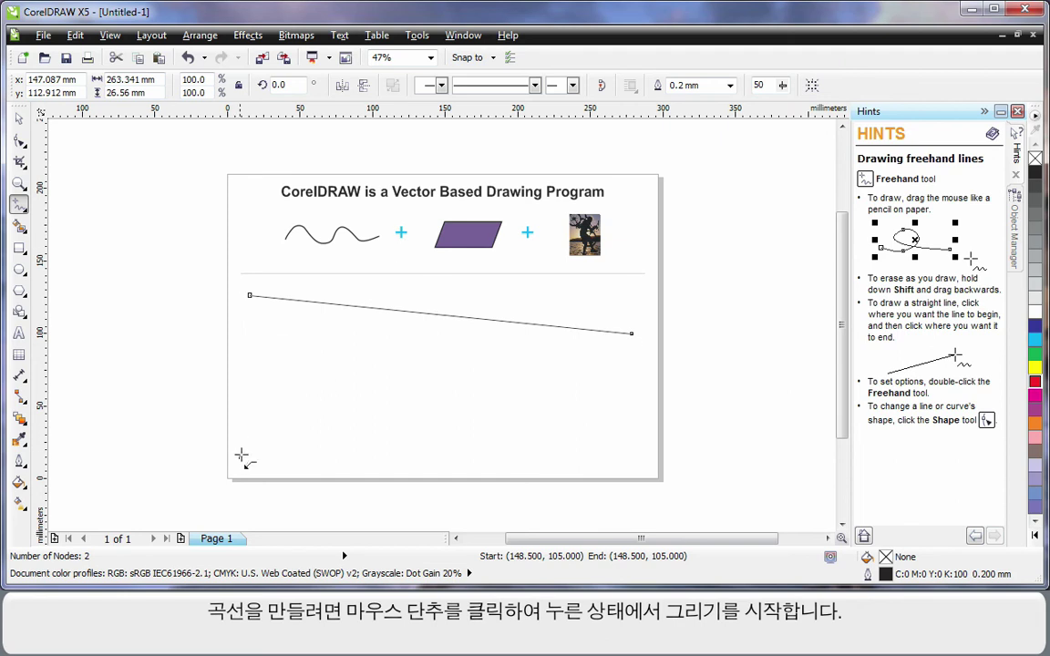
pyautogui.moveTo(238, 456)
pyautogui.mouseDown()
pyautogui.moveTo(255, 410)
pyautogui.moveTo(301, 350)
pyautogui.moveTo(346, 381)
pyautogui.moveTo(378, 441)
pyautogui.moveTo(417, 437)
pyautogui.moveTo(449, 383)
pyautogui.moveTo(498, 385)
pyautogui.moveTo(549, 439)
pyautogui.moveTo(587, 437)
pyautogui.moveTo(614, 419)
pyautogui.mouseUp()
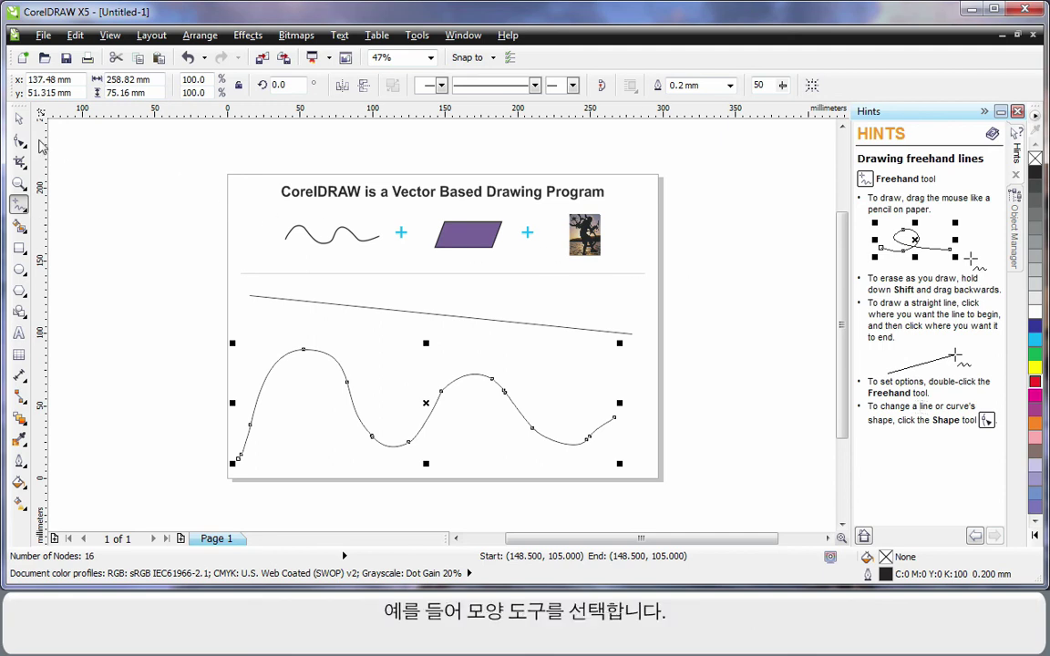
# Delete a node from the wavy curve's second hump and drag nodes and handles into taller bulges.
pyautogui.click(20, 141)
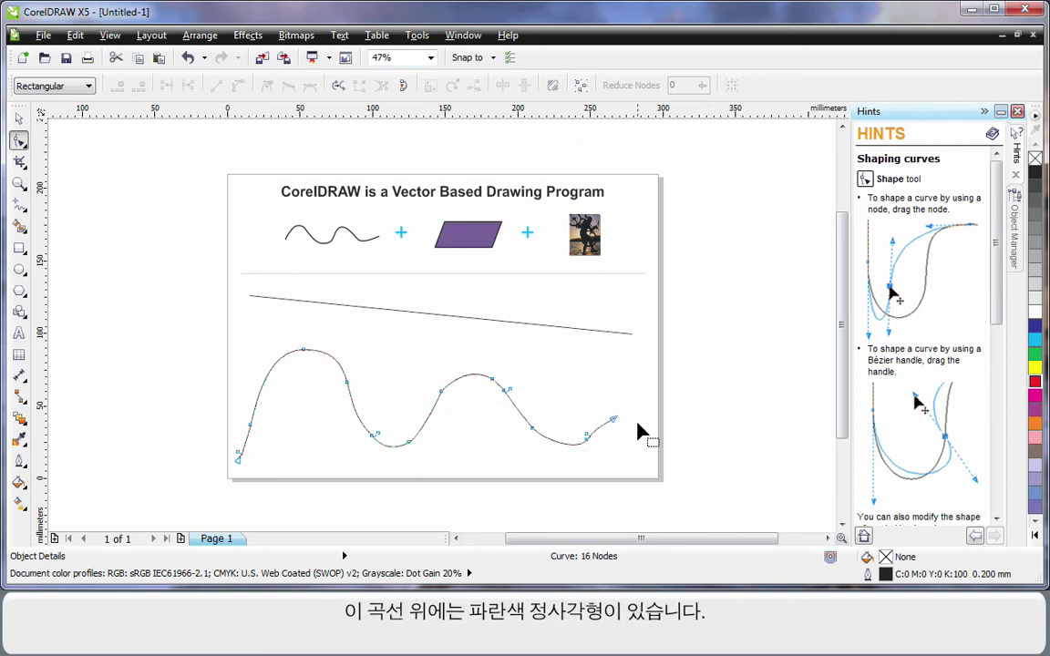
pyautogui.click(442, 392)
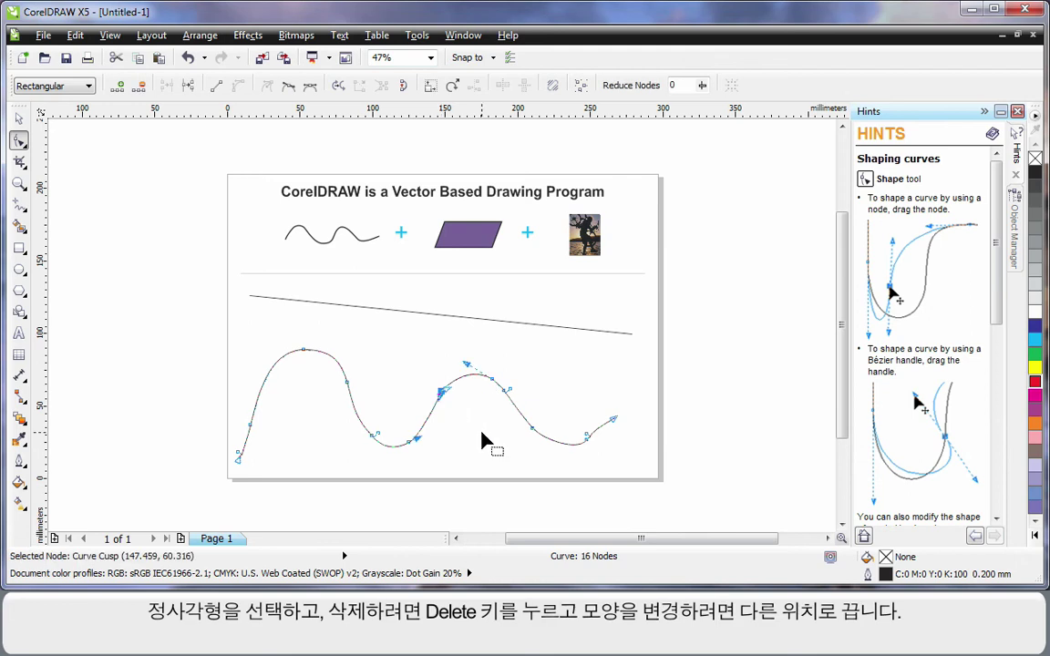
pyautogui.press('Delete')
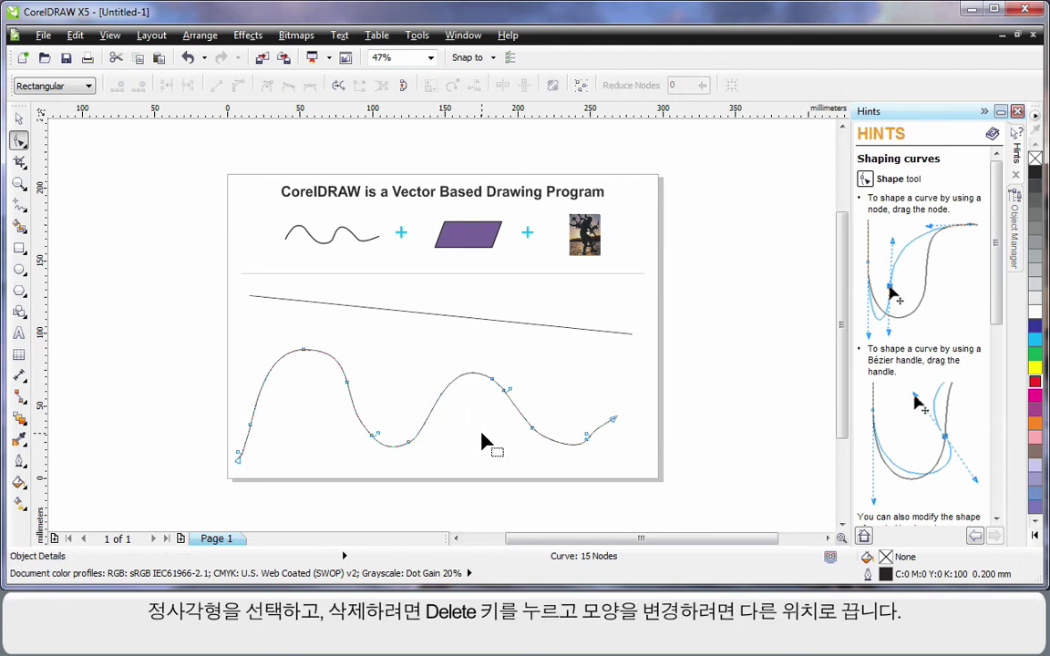
pyautogui.moveTo(302, 351); pyautogui.dragTo(261, 326)
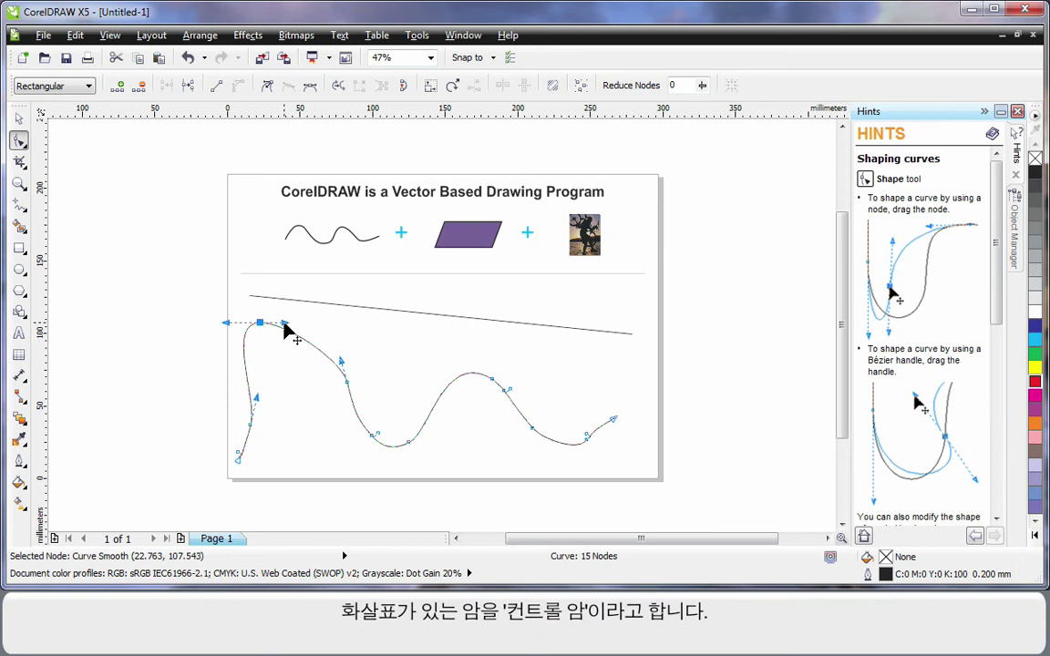
pyautogui.moveTo(286, 326); pyautogui.dragTo(444, 324)
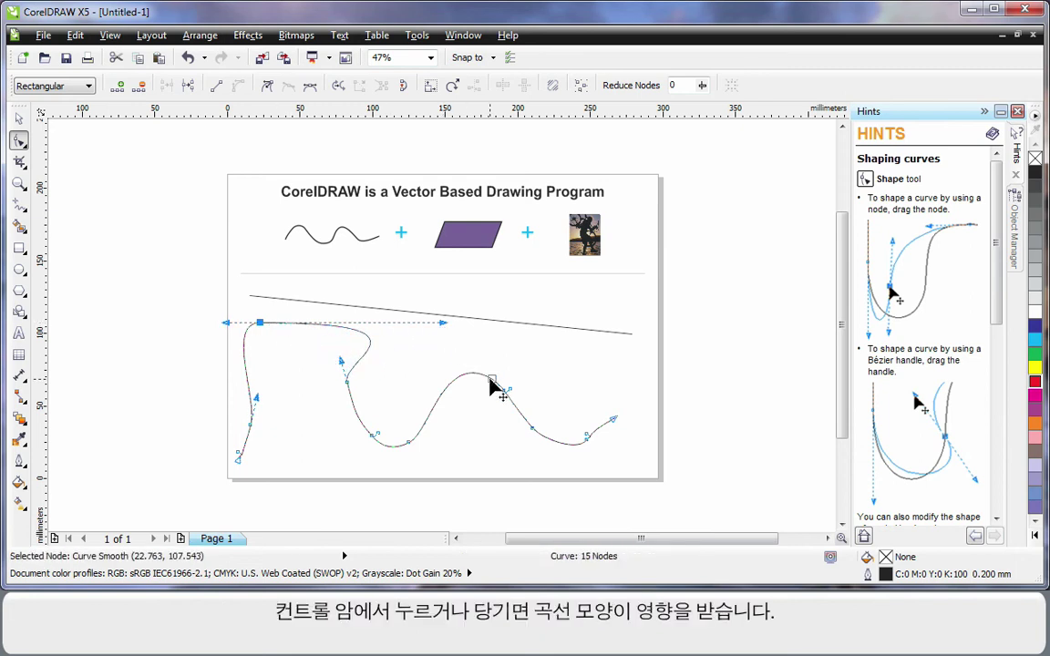
pyautogui.moveTo(492, 388); pyautogui.dragTo(594, 362)
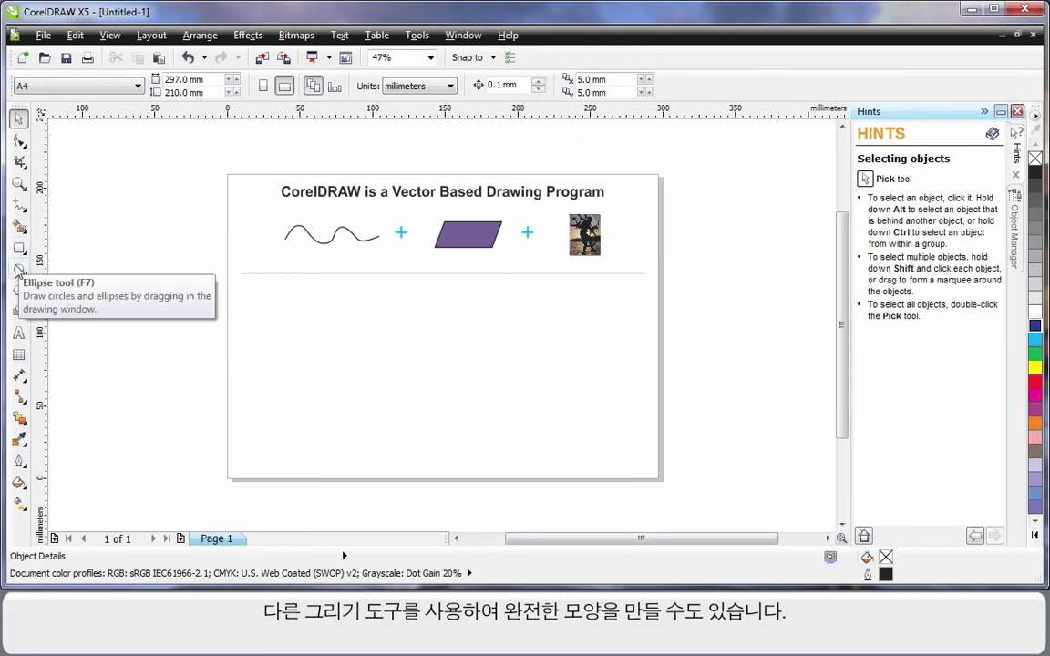
# Draw a wide ellipse of about 156 × 60 mm below the header line.
pyautogui.click(17, 269)
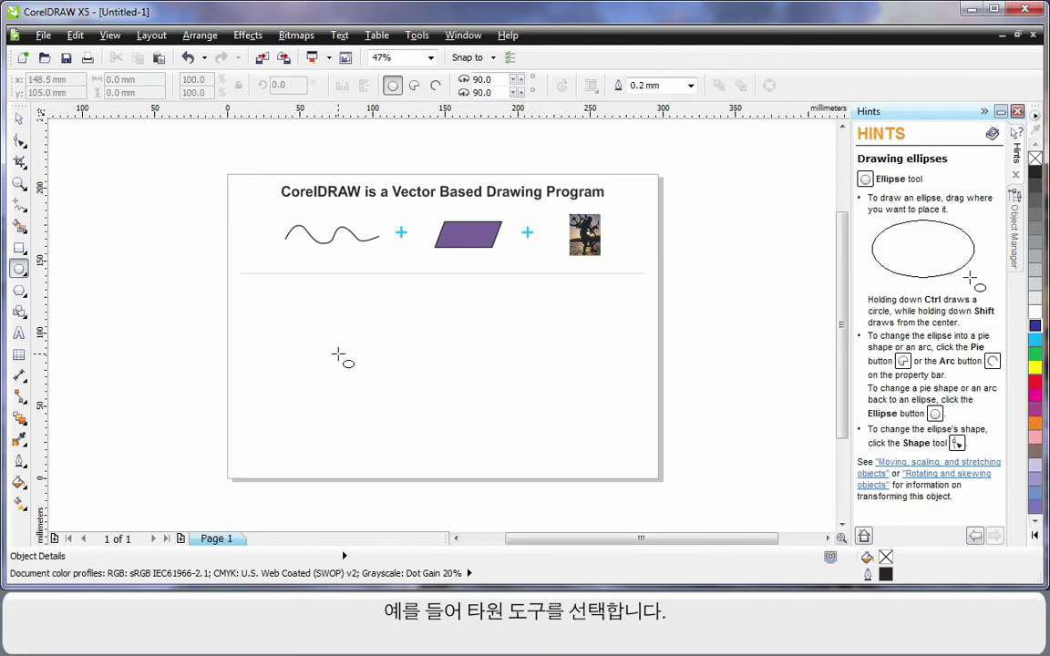
pyautogui.moveTo(337, 314); pyautogui.dragTo(564, 403)
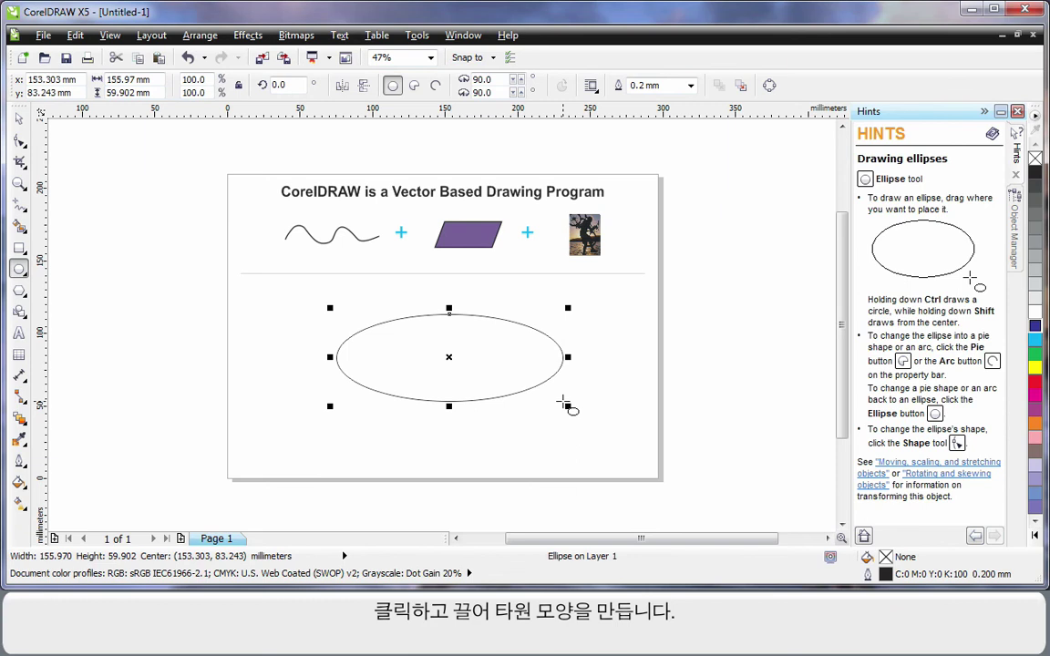
# Move the ellipse slightly right and lower, then scale and stretch it to about 208 × 80 mm.
pyautogui.click(19, 119)
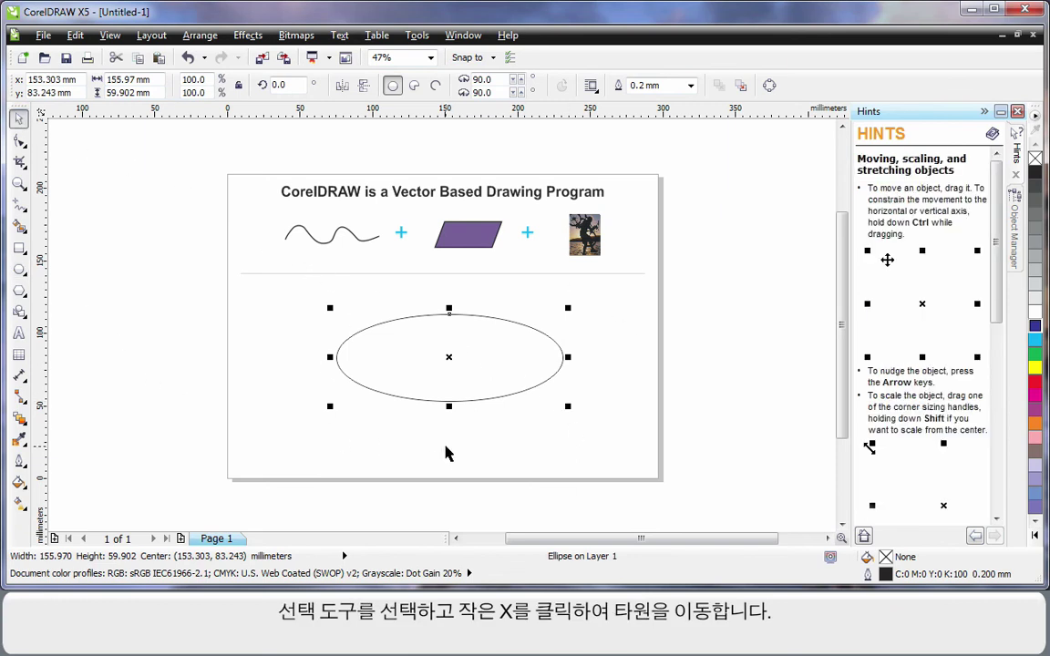
pyautogui.click(447, 357)
pyautogui.moveTo(448, 357)
pyautogui.mouseDown()
pyautogui.moveTo(377, 342)
pyautogui.moveTo(456, 367)
pyautogui.mouseUp()
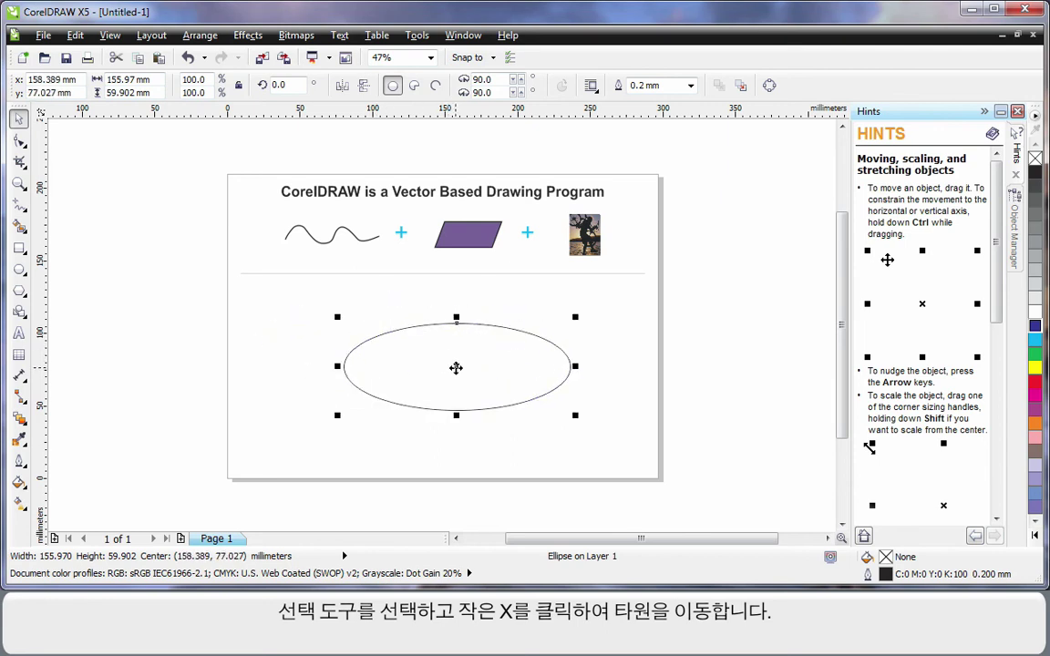
pyautogui.moveTo(574, 416); pyautogui.dragTo(611, 429)
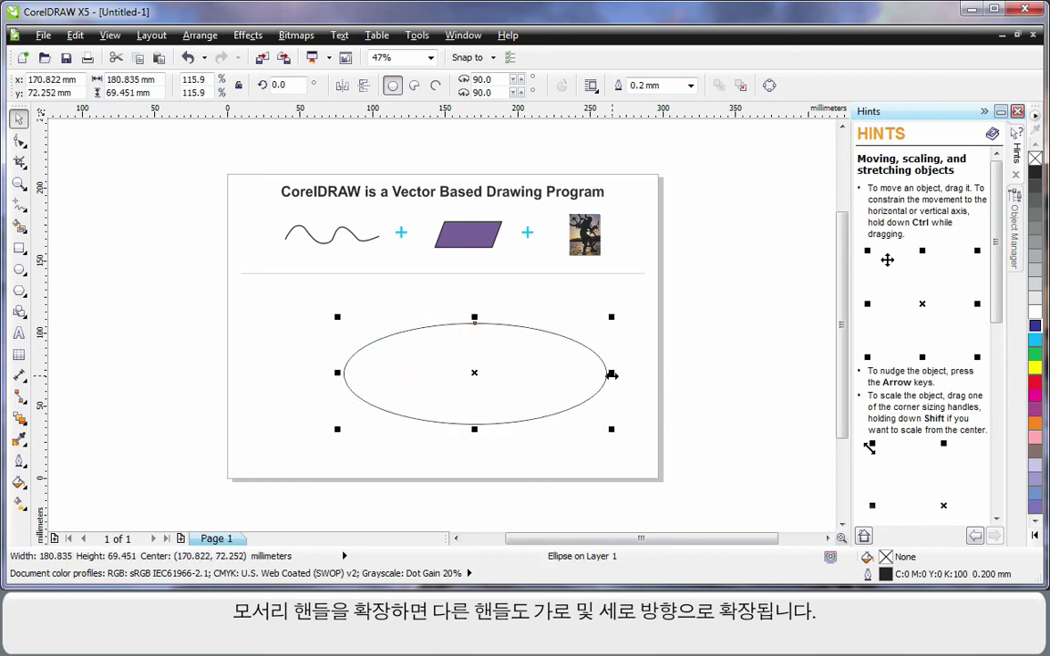
pyautogui.moveTo(610, 373); pyautogui.dragTo(646, 374)
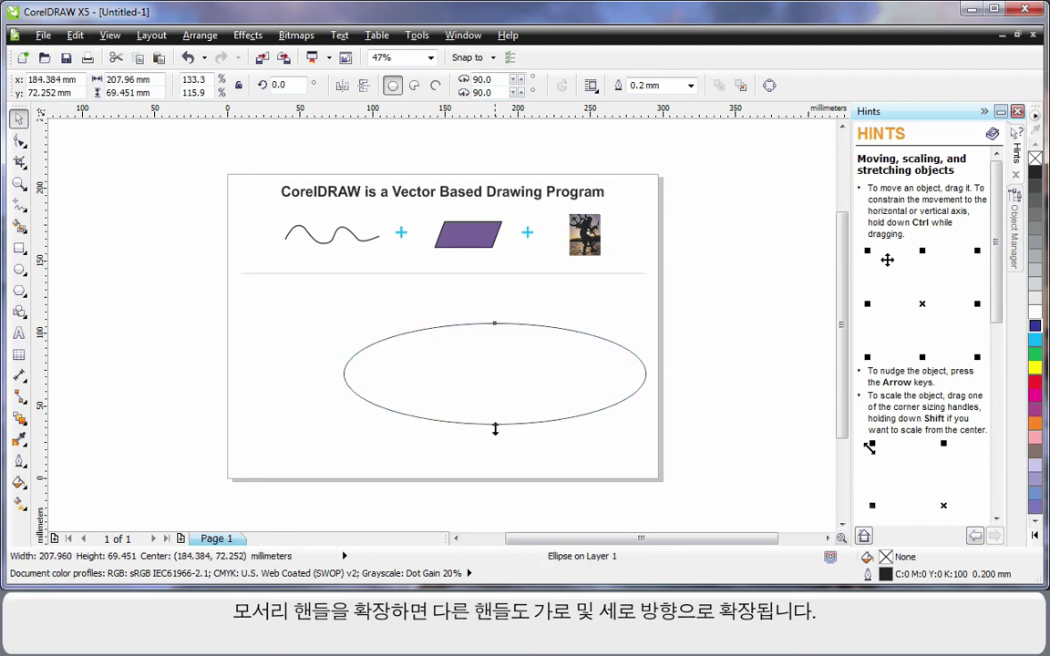
pyautogui.moveTo(494, 425)
pyautogui.mouseDown()
pyautogui.moveTo(496, 371)
pyautogui.moveTo(494, 444)
pyautogui.mouseUp()
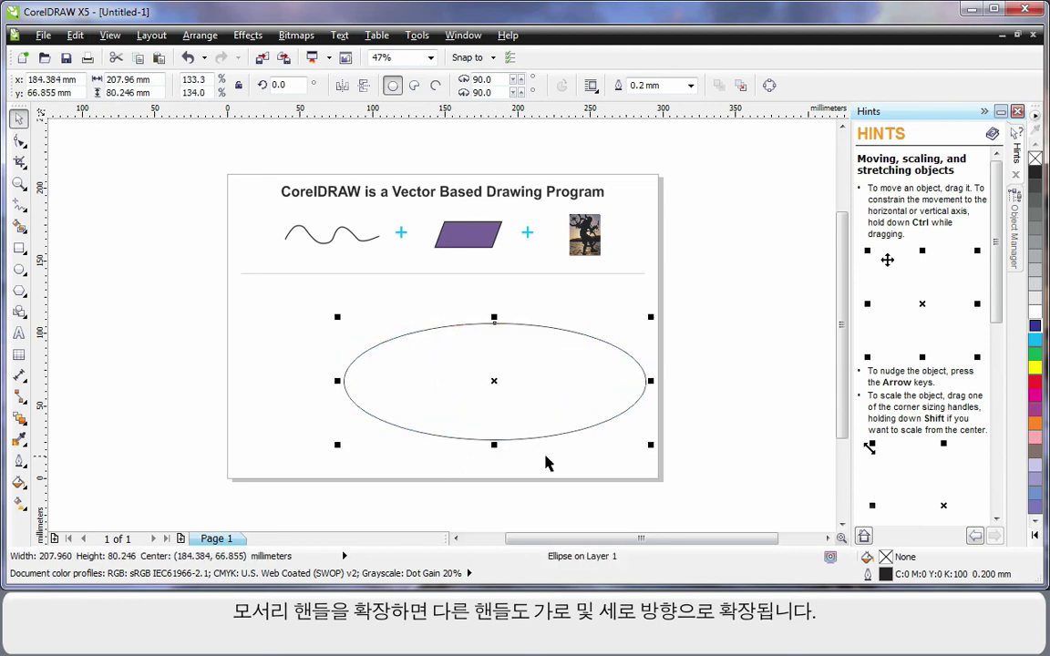
# Delete the oval and draw a perfect circle about 113 × 113 mm on the lower left.
pyautogui.press('Delete')
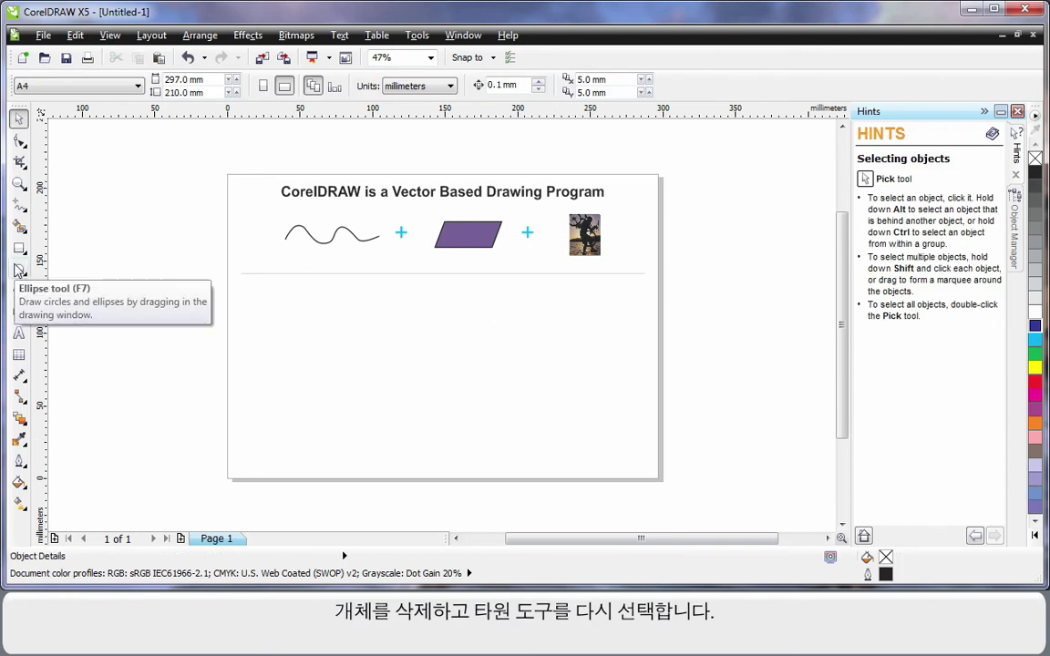
pyautogui.click(20, 269)
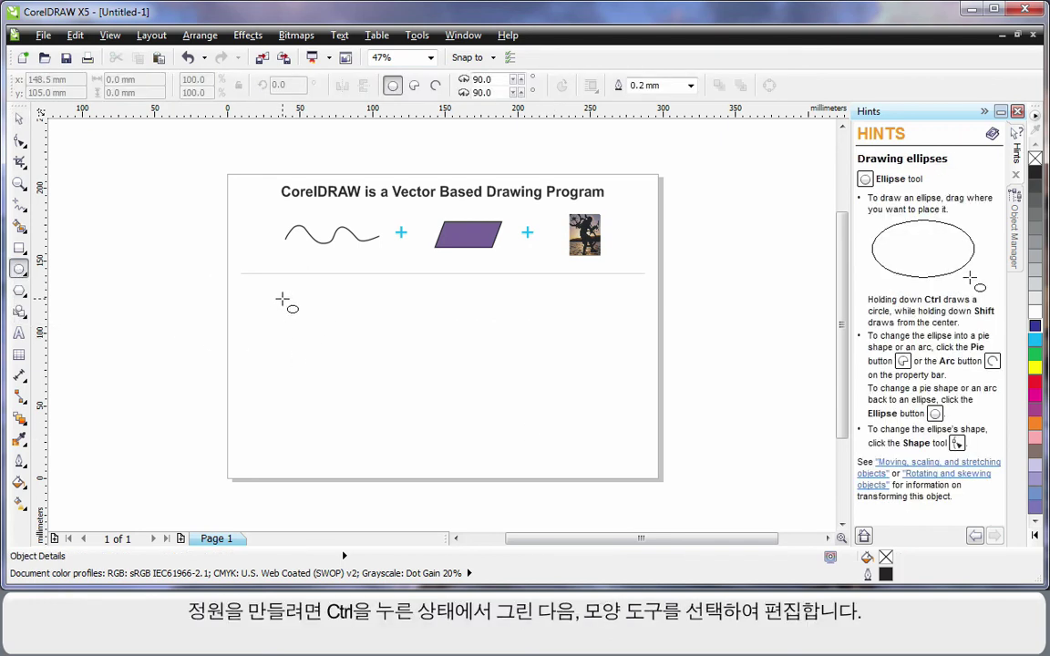
pyautogui.moveTo(280, 297); pyautogui.dragTo(445, 438)
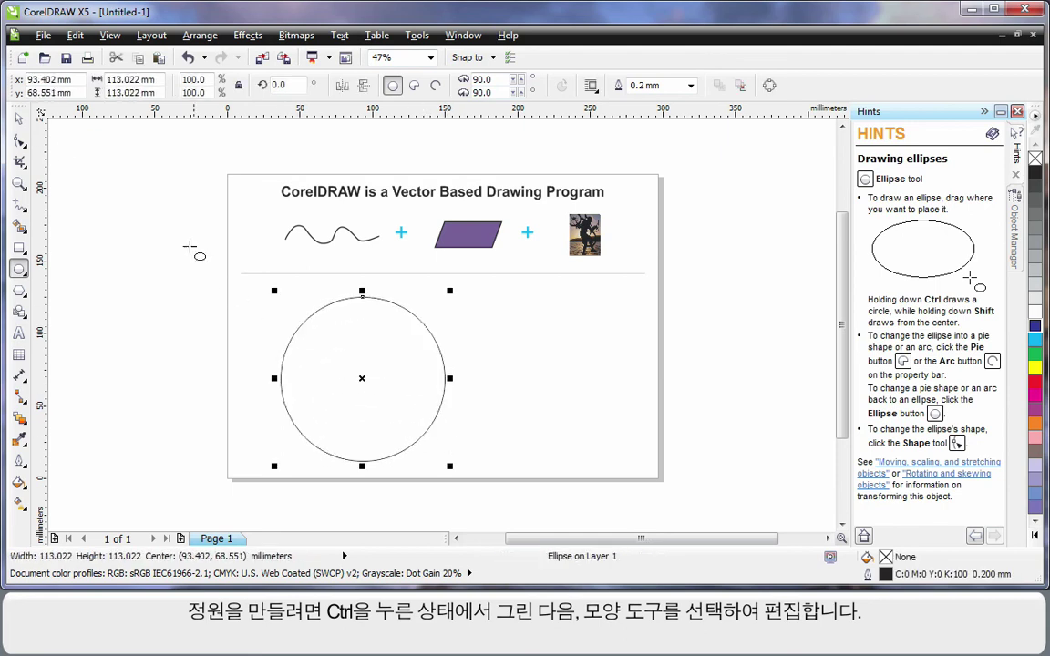
pyautogui.click(20, 141)
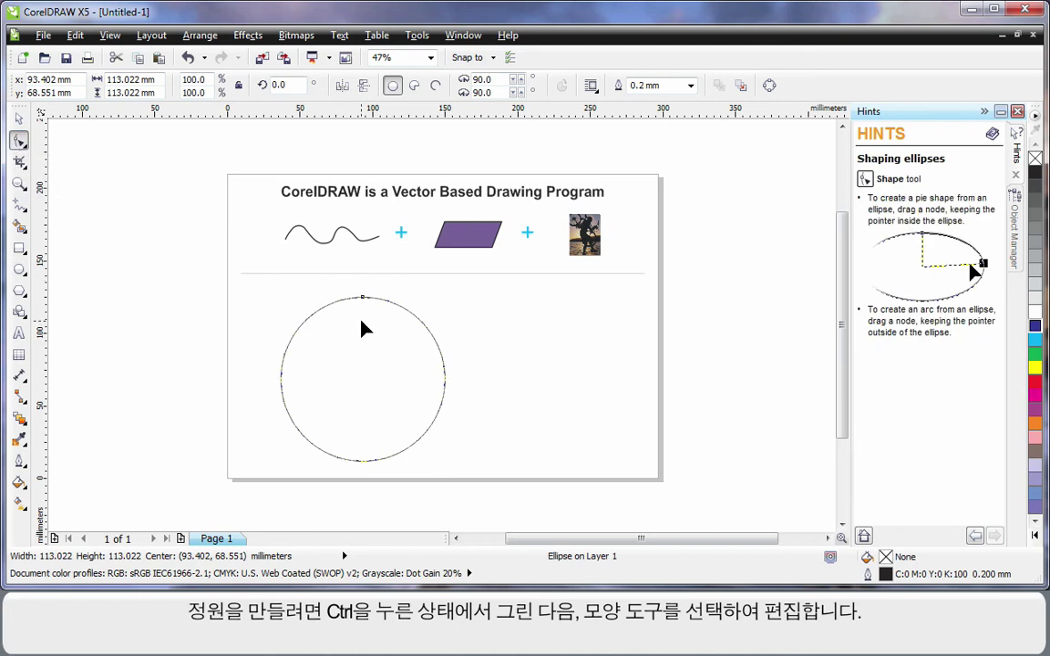
# Drag the circle's node into an arc, then into a pie spanning 24.677° to 331.699°.
pyautogui.moveTo(365, 303); pyautogui.dragTo(500, 452)
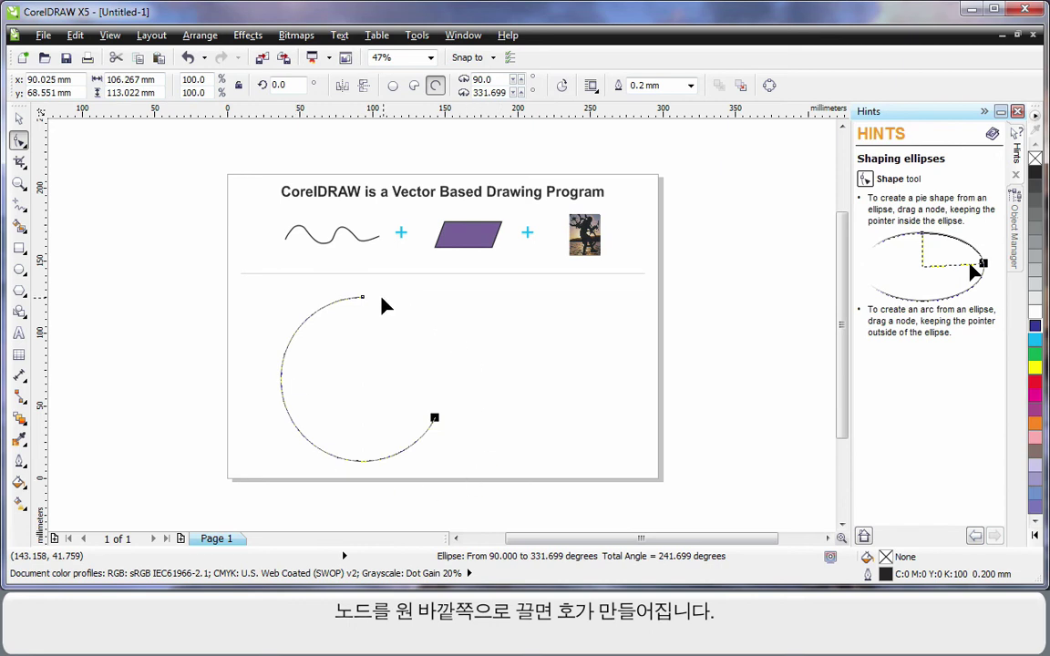
pyautogui.moveTo(362, 298); pyautogui.dragTo(436, 346)
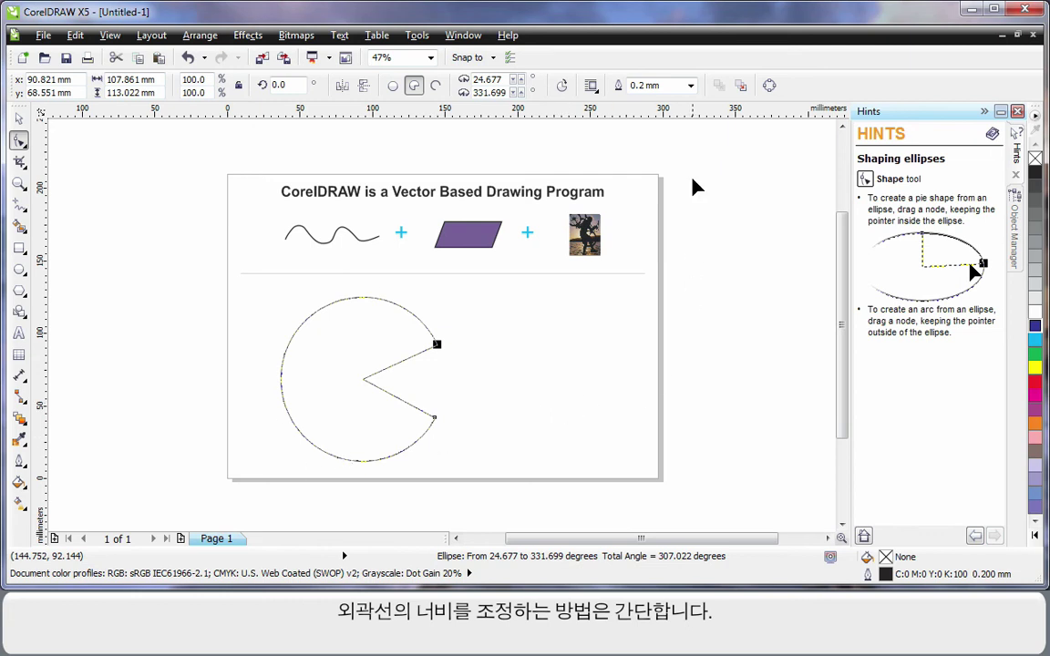
# Change the pie shape's outline width from 0.2 mm to 2.5 mm.
pyautogui.click(690, 85)
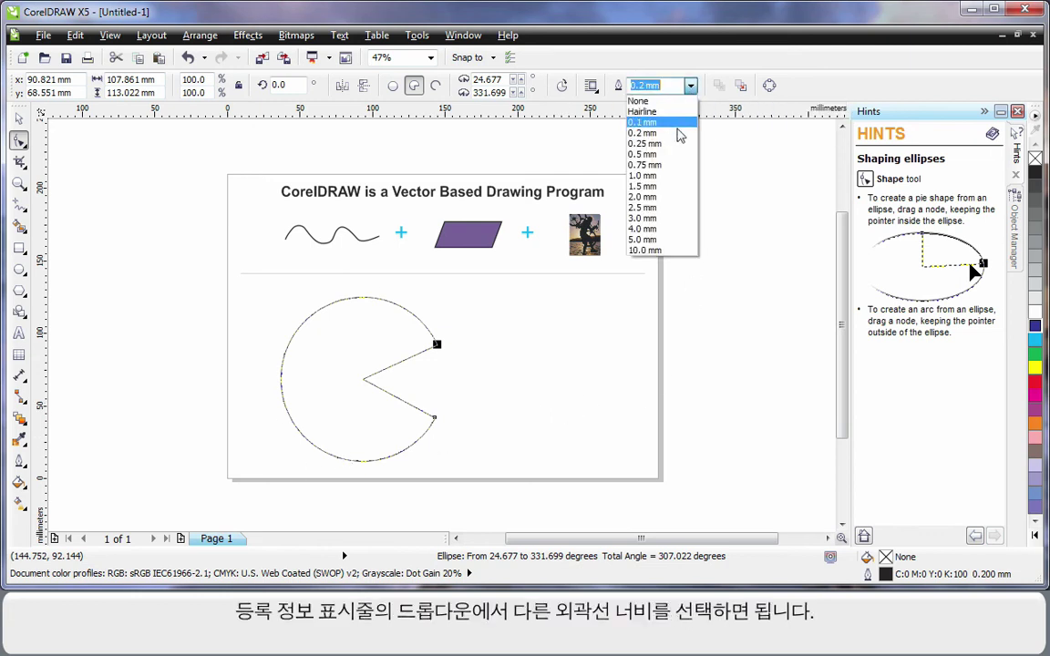
pyautogui.click(642, 208)
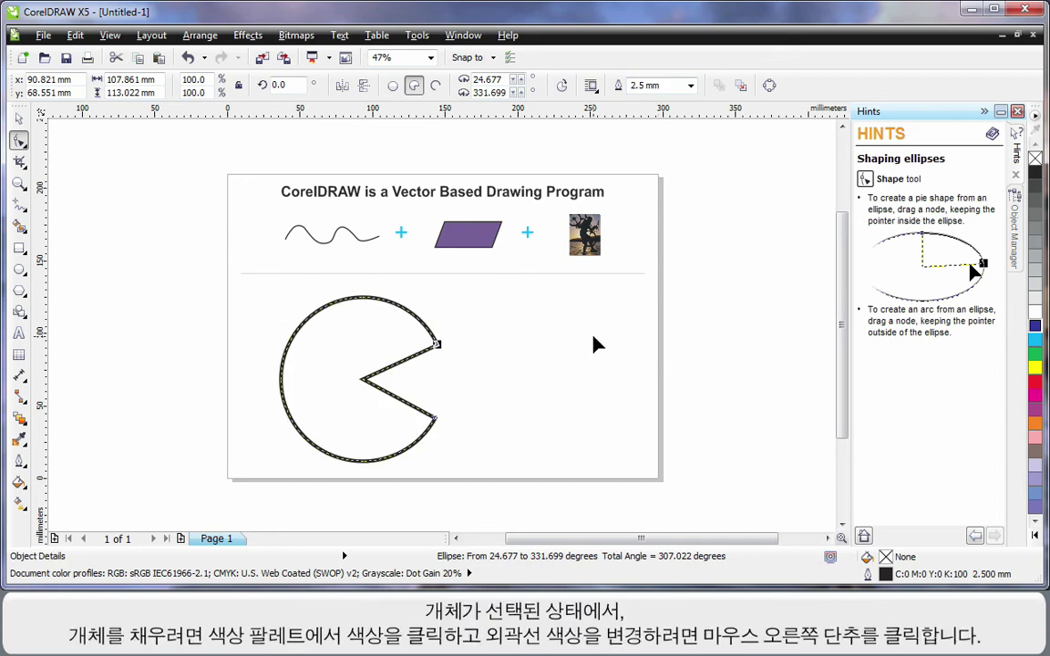
# Give the Pac-Man pie a cyan fill and a red outline from the palette.
pyautogui.click(1036, 341)
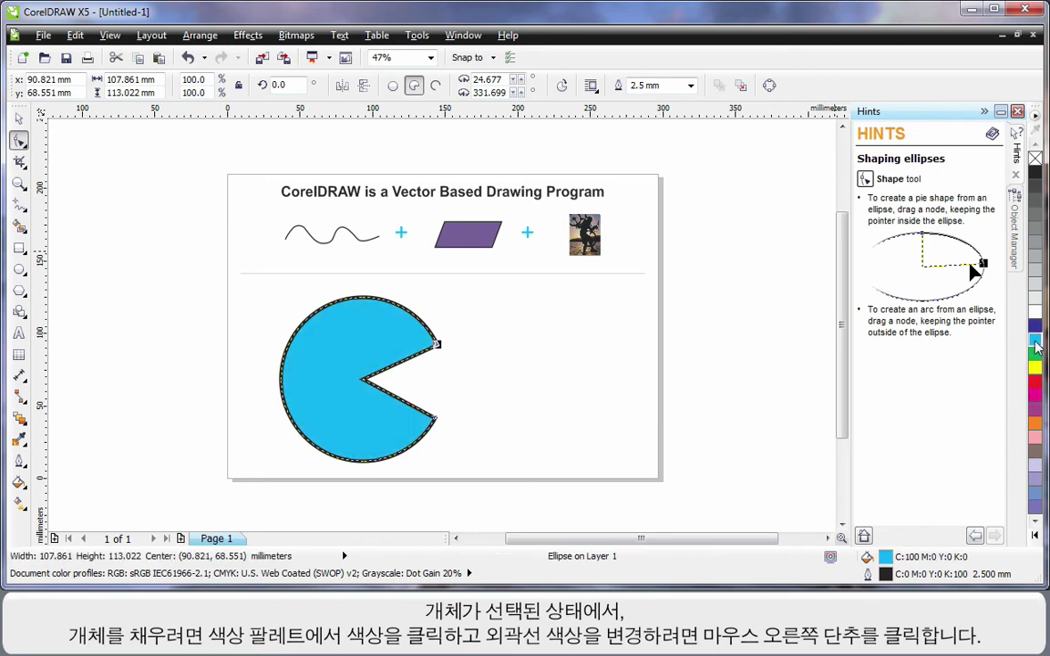
pyautogui.rightClick(1036, 387)
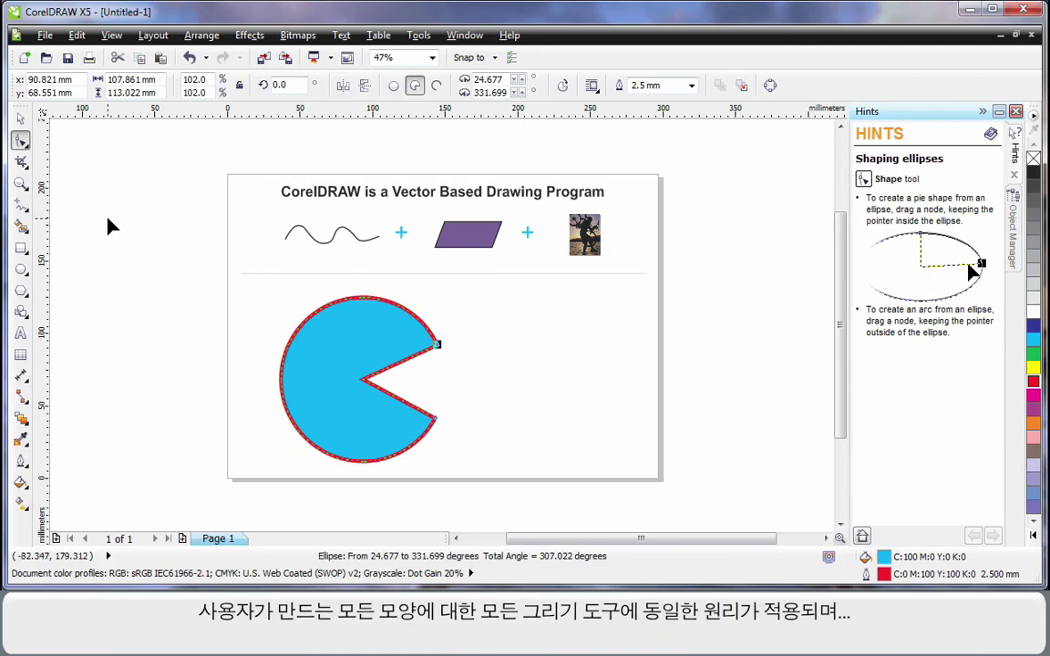
pyautogui.click(20, 251)
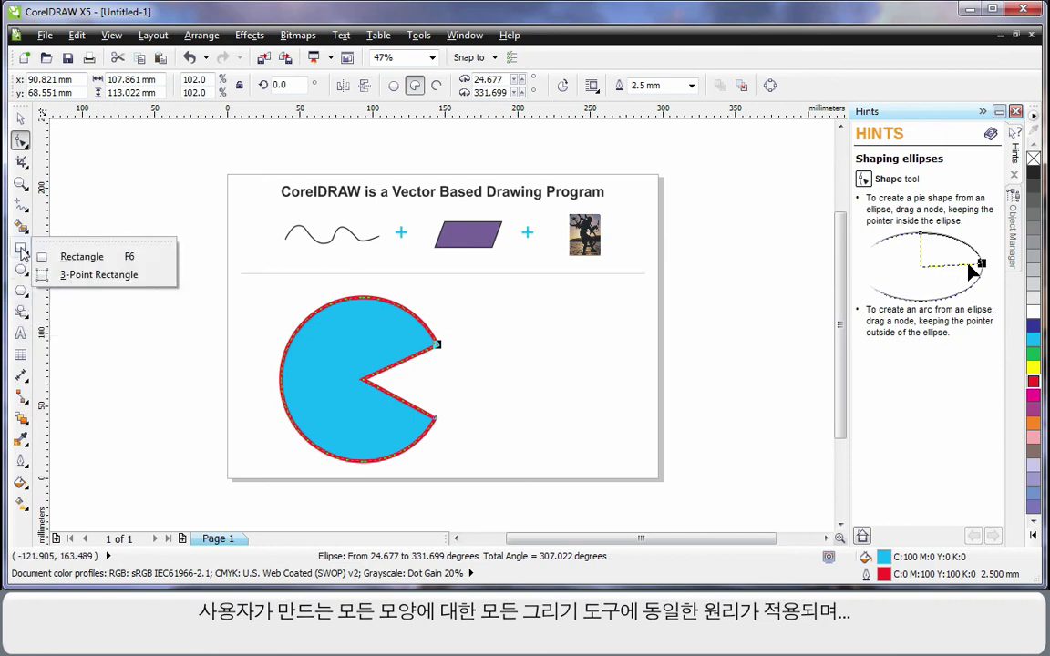
pyautogui.click(22, 294)
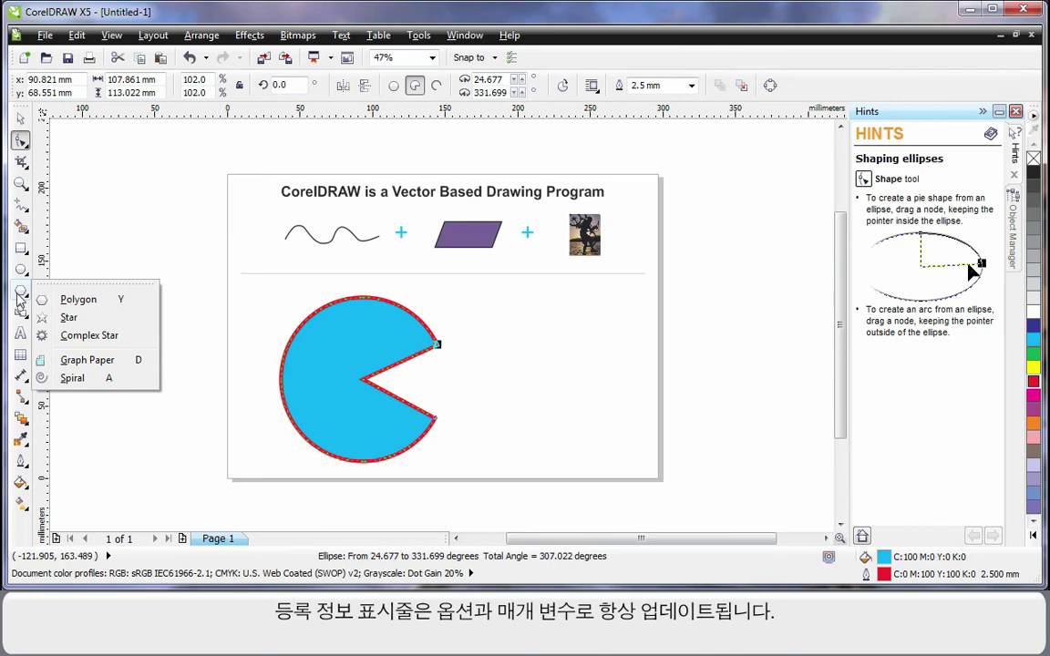
pyautogui.click(24, 296)
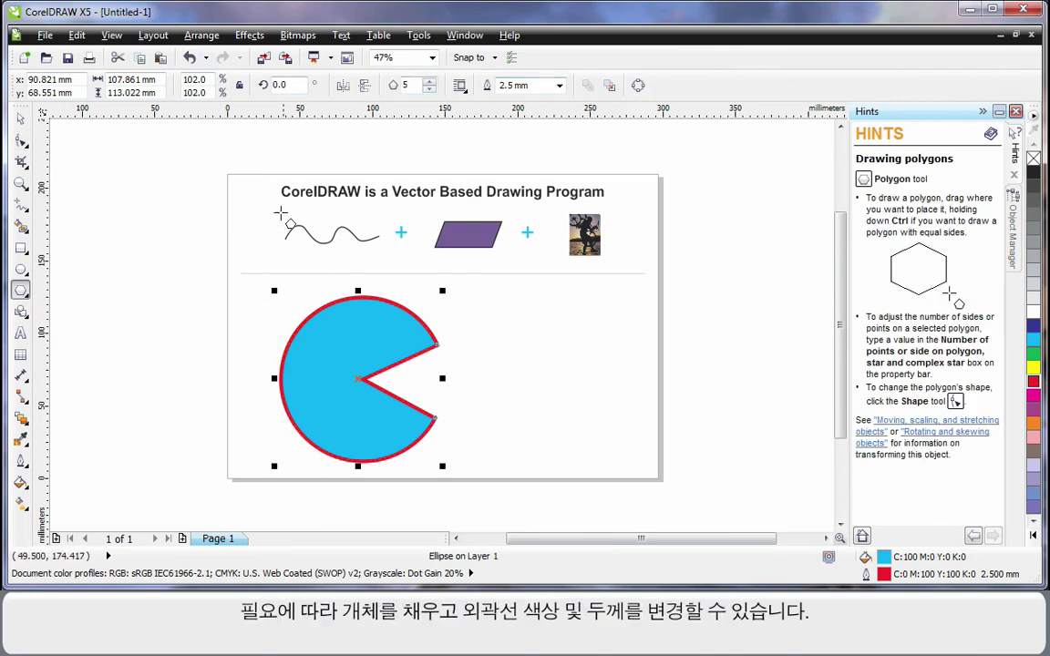
pyautogui.click(22, 119)
pyautogui.click(129, 227)
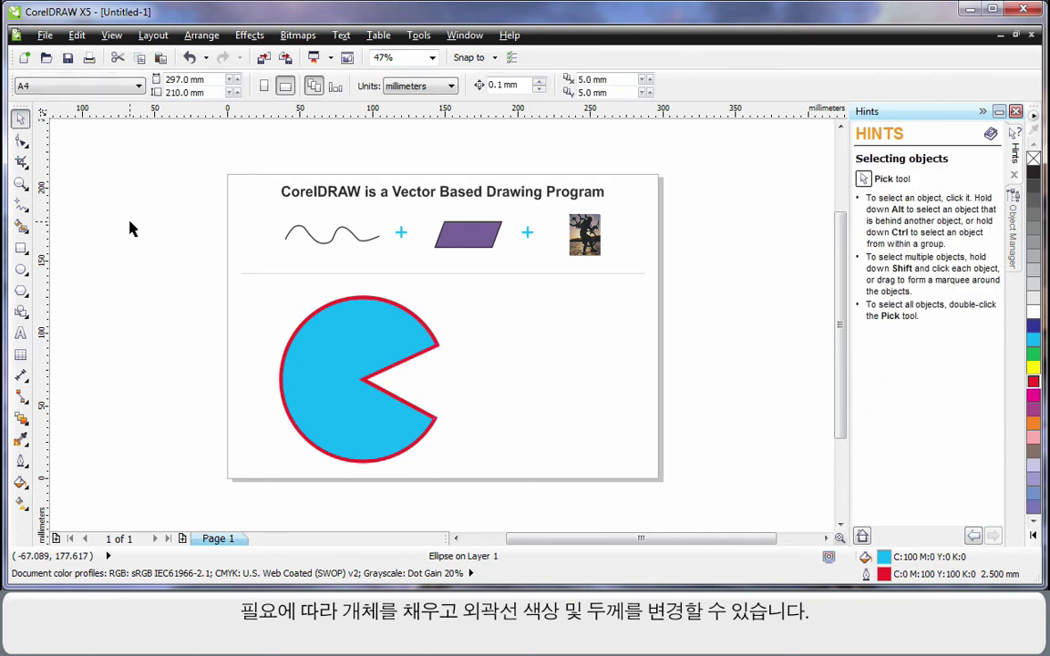